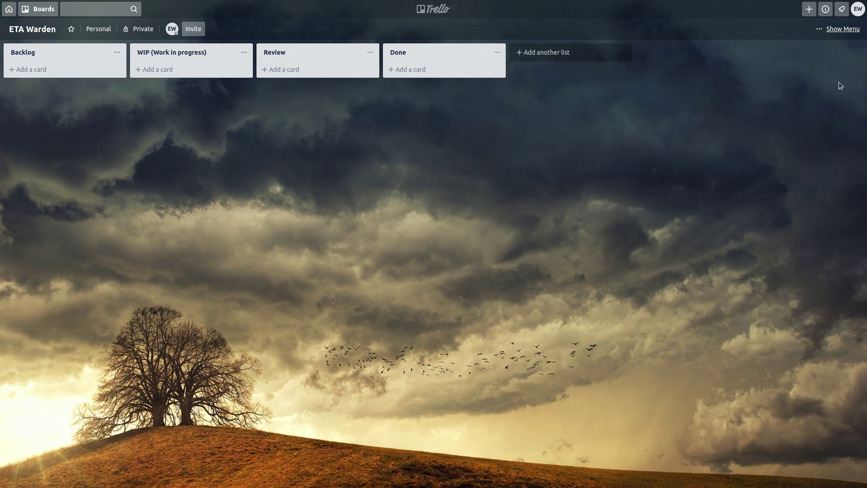
- Add the Card Repeater power-up to the ETA Warden board, then close the power-ups panel and menu
{"action": "left_click", "coordinate": [837, 35]}
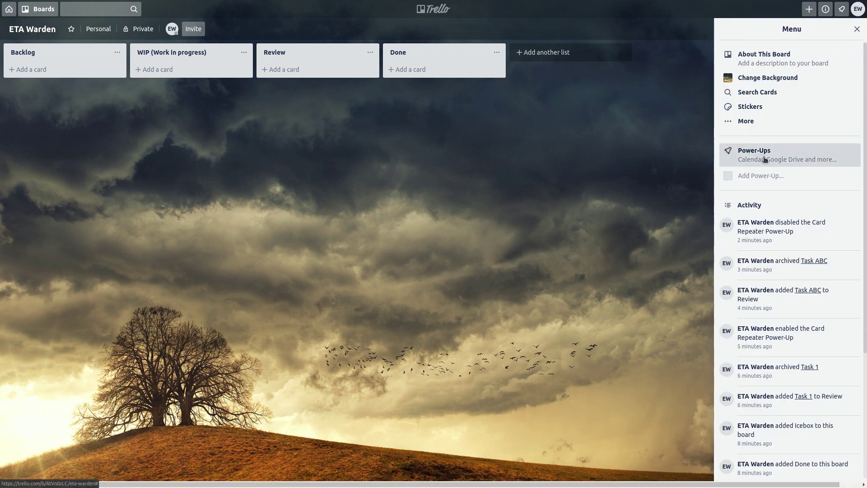
{"action": "left_click", "coordinate": [763, 154]}
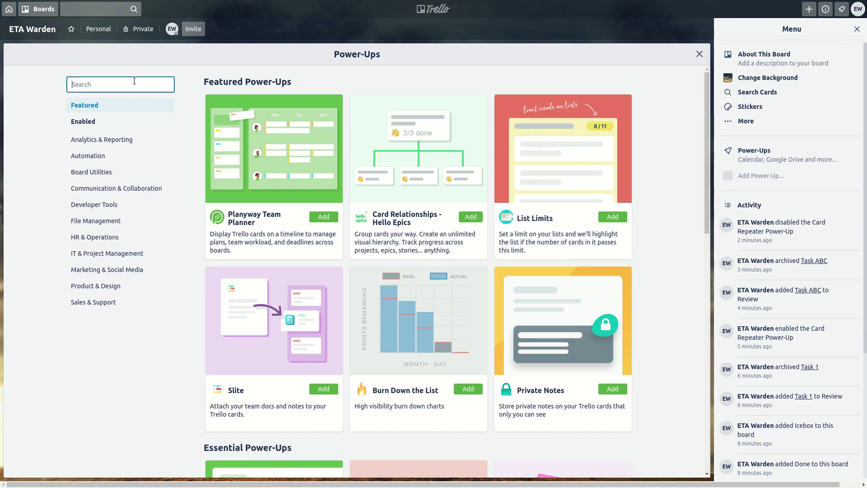
{"action": "type", "text": "rep"}
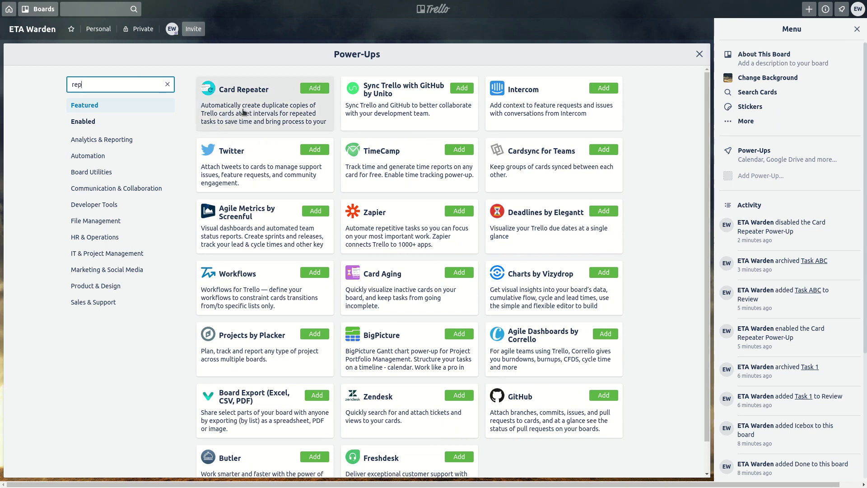
{"action": "left_click", "coordinate": [249, 113]}
{"action": "left_click", "coordinate": [549, 95]}
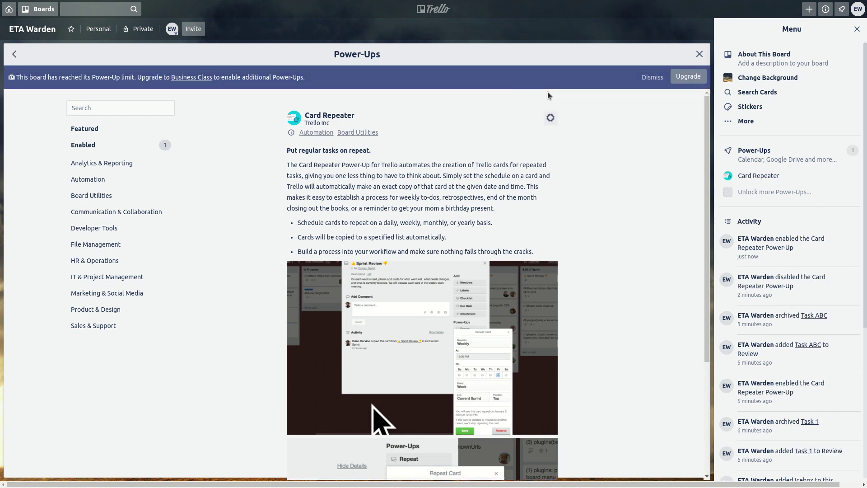
{"action": "left_click", "coordinate": [700, 55]}
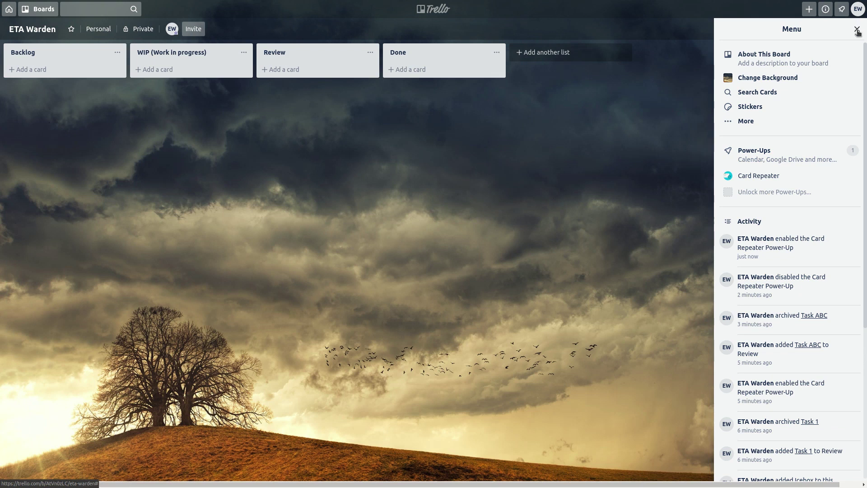
{"action": "left_click", "coordinate": [858, 29]}
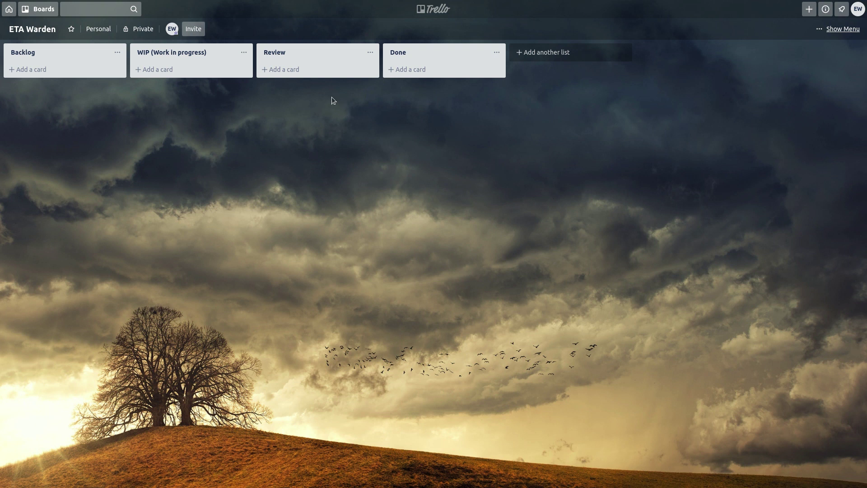
- Create a 'Task ABC' card in the Review list and open its details
{"action": "left_click", "coordinate": [296, 71]}
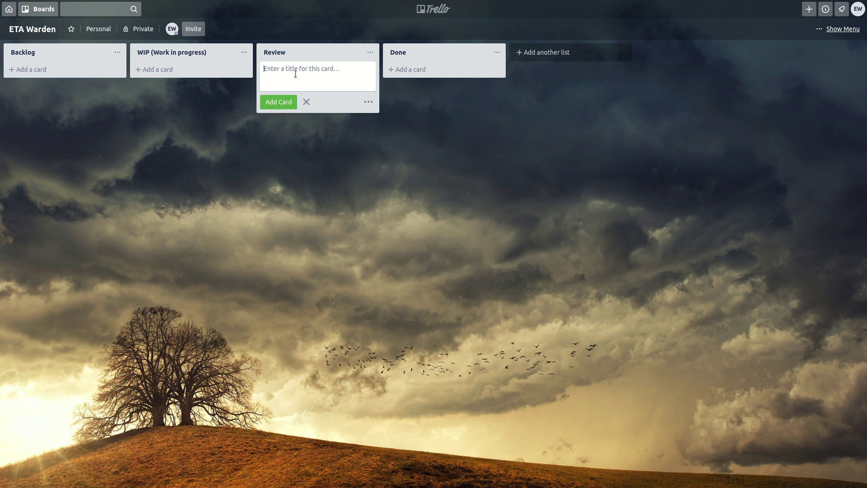
{"action": "type", "text": "Task ABC"}
{"action": "key", "text": "Return"}
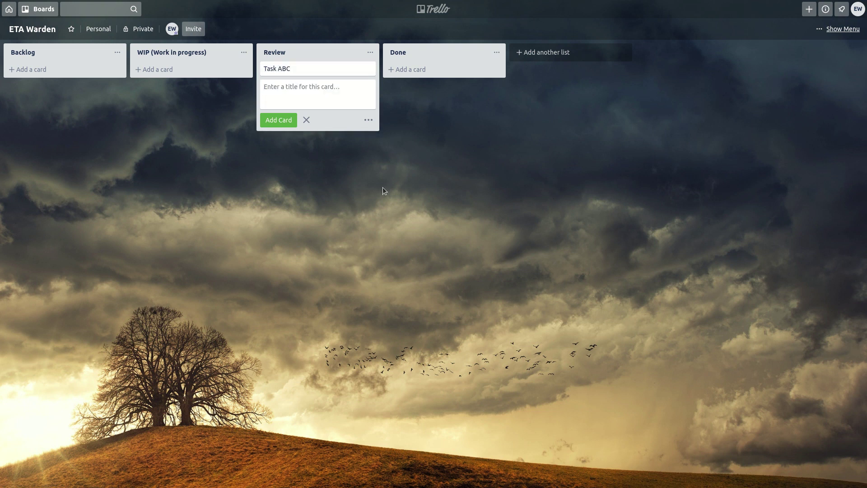
{"action": "key", "text": "Escape"}
{"action": "left_click", "coordinate": [335, 72]}
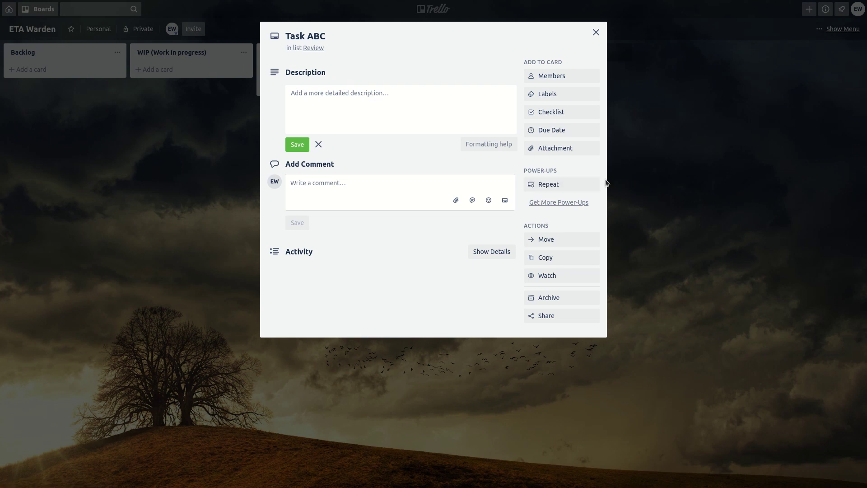
- Set Task ABC's repeat to Weekly at 2:00 PM on Thursdays
{"action": "left_click", "coordinate": [576, 187]}
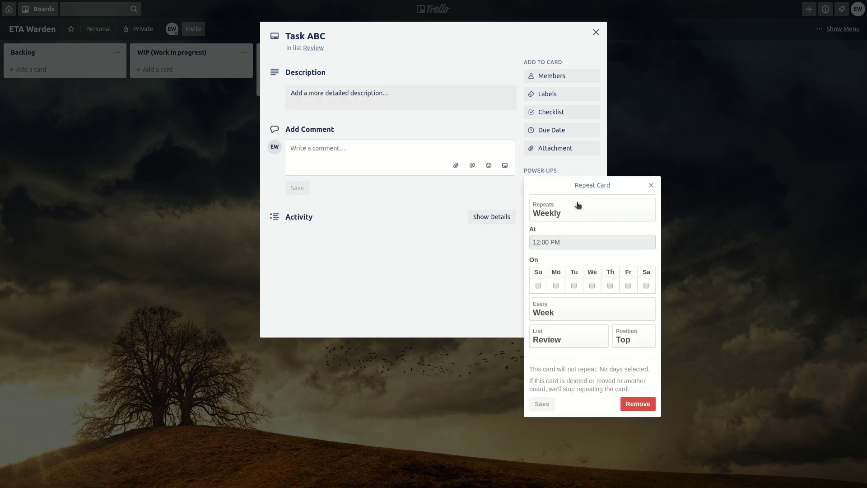
{"action": "left_click", "coordinate": [574, 205]}
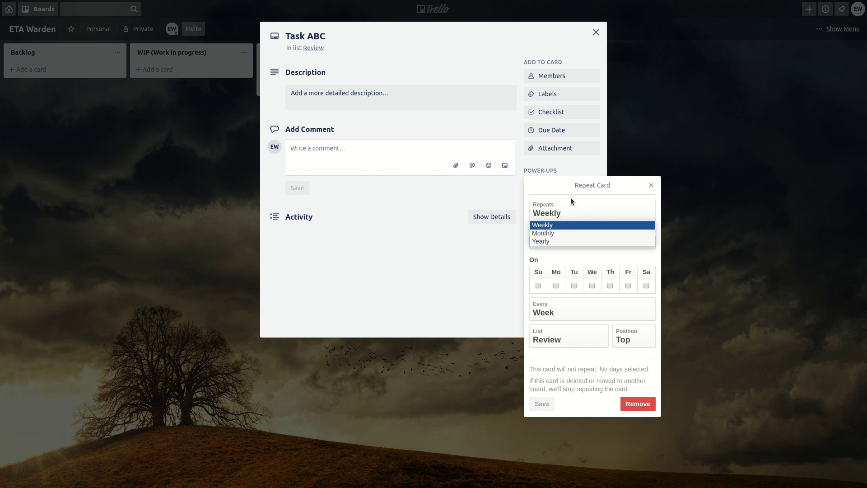
{"action": "left_click", "coordinate": [579, 225]}
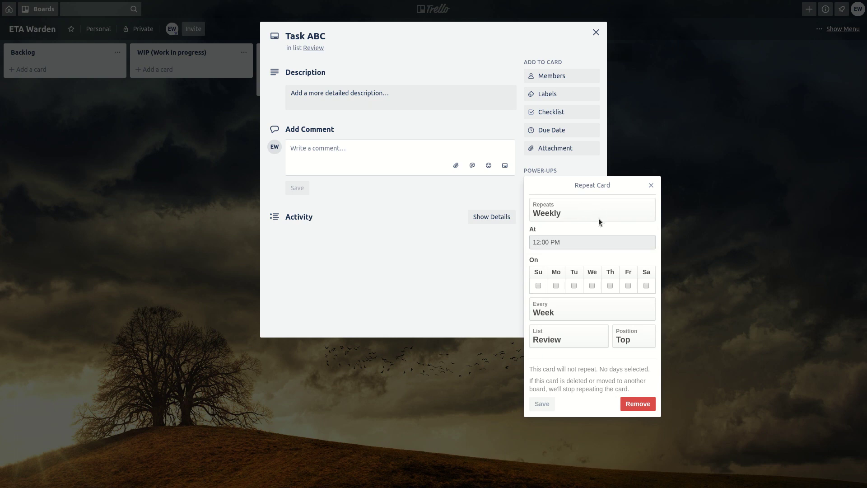
{"action": "left_click", "coordinate": [573, 241]}
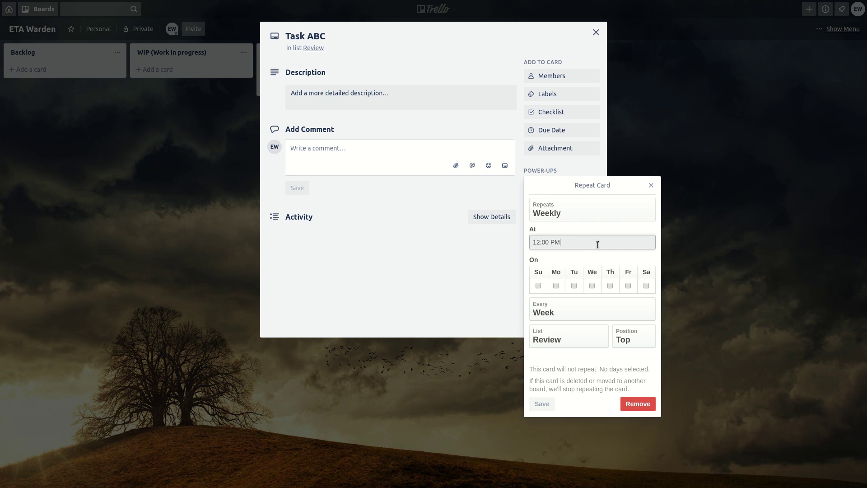
{"action": "key", "text": "shift+Right"}
{"action": "key", "text": "shift+Right"}
{"action": "type", "text": "2"}
{"action": "left_click", "coordinate": [610, 286]}
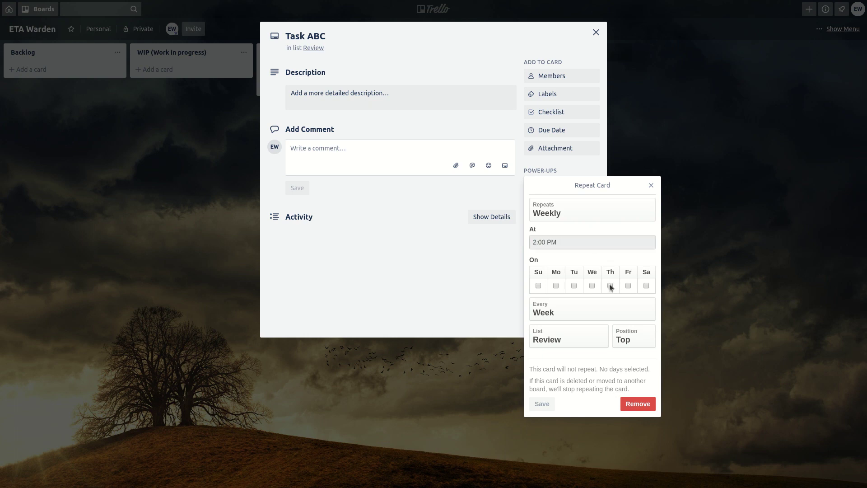
- Keep every week, Review list and Top position for the repeat, and save it
{"action": "left_click", "coordinate": [596, 305]}
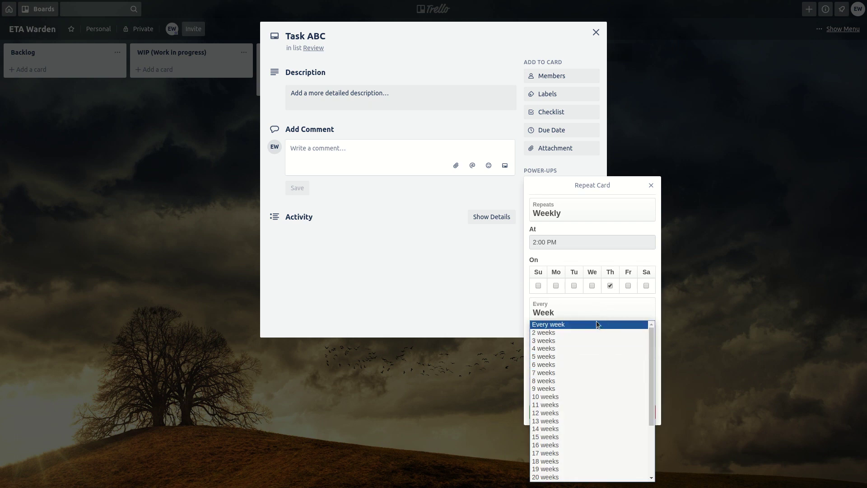
{"action": "left_click", "coordinate": [571, 324]}
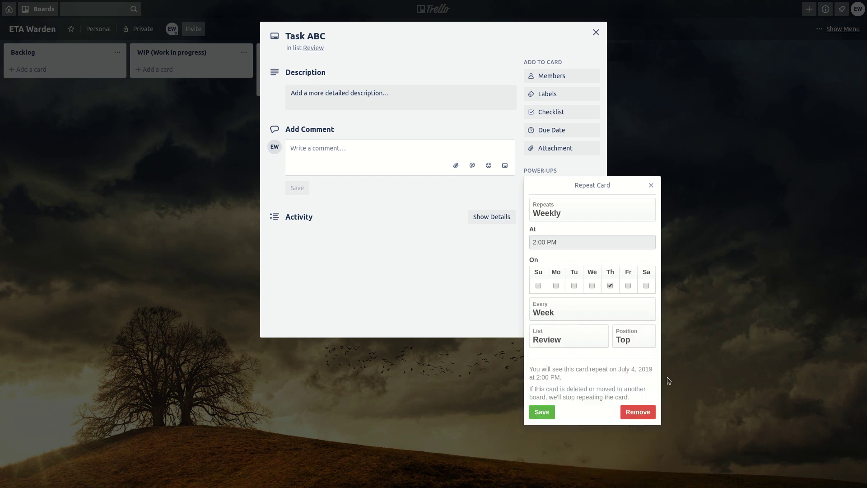
{"action": "left_click", "coordinate": [579, 336]}
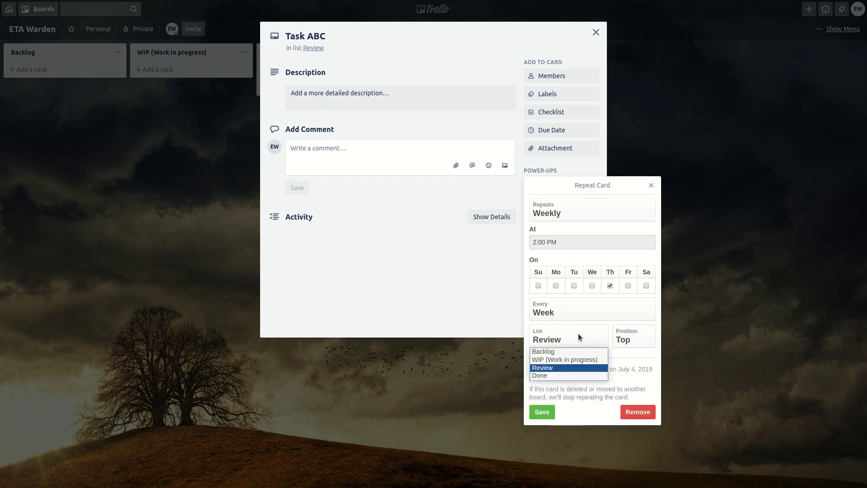
{"action": "left_click", "coordinate": [575, 368]}
{"action": "left_click", "coordinate": [638, 335]}
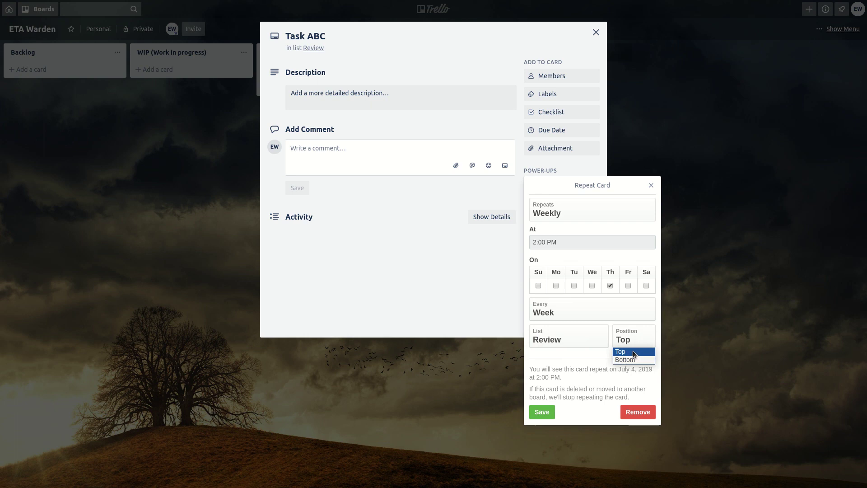
{"action": "left_click", "coordinate": [634, 352]}
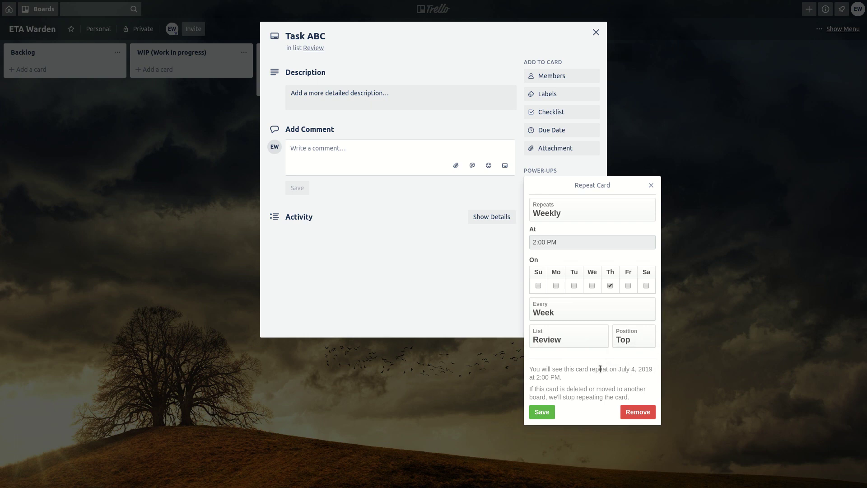
{"action": "left_click", "coordinate": [544, 412]}
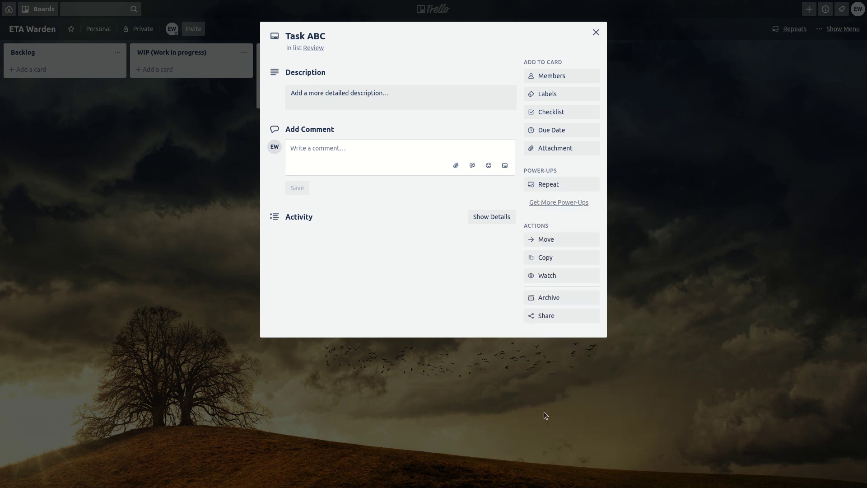
{"action": "left_click", "coordinate": [598, 33]}
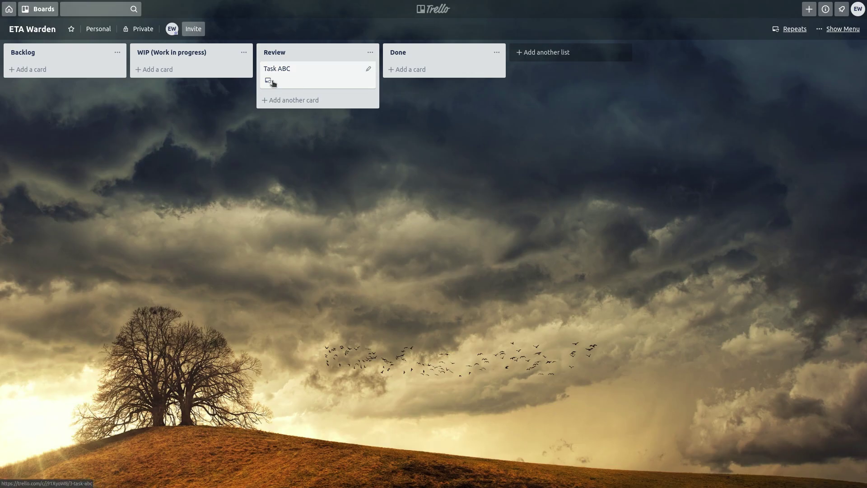
{"action": "left_click", "coordinate": [305, 79]}
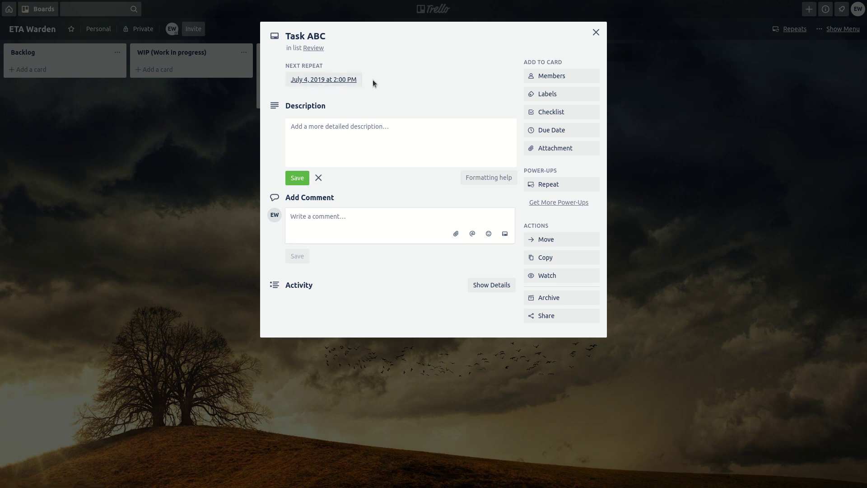
{"action": "left_click", "coordinate": [597, 32]}
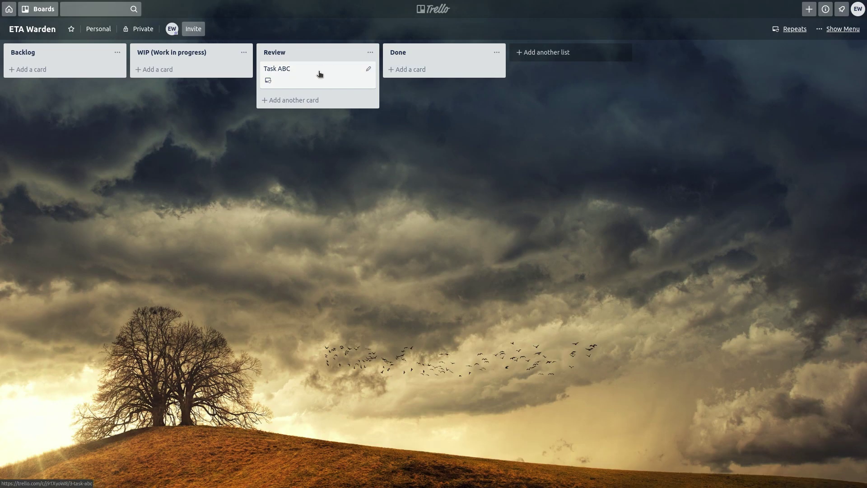
{"action": "left_click", "coordinate": [295, 69]}
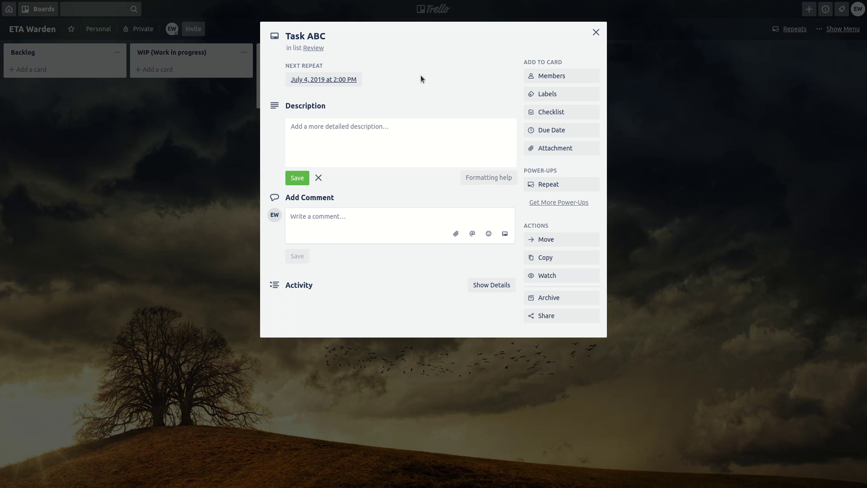
{"action": "left_click", "coordinate": [596, 33]}
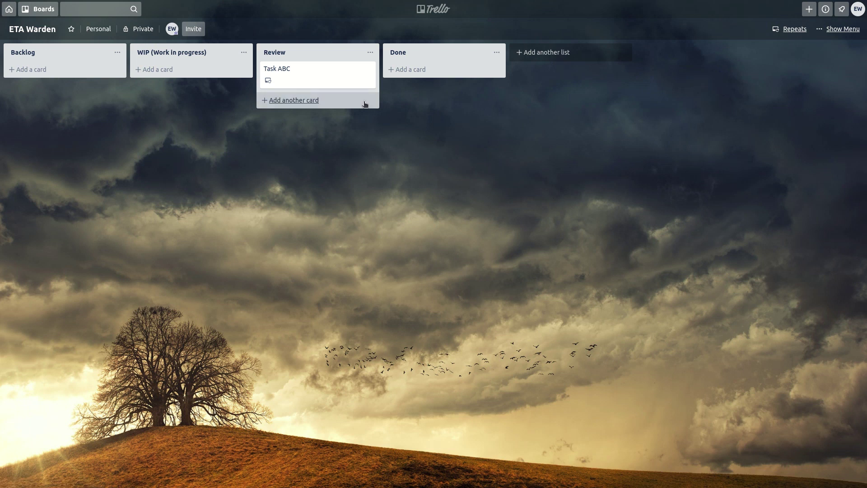
- Add a 'Review Task ABC' card below Task ABC in the Review list
{"action": "left_click", "coordinate": [294, 100]}
{"action": "type", "text": "Tas"}
{"action": "key", "text": "BackSpace"}
{"action": "key", "text": "BackSpace"}
{"action": "key", "text": "BackSpace"}
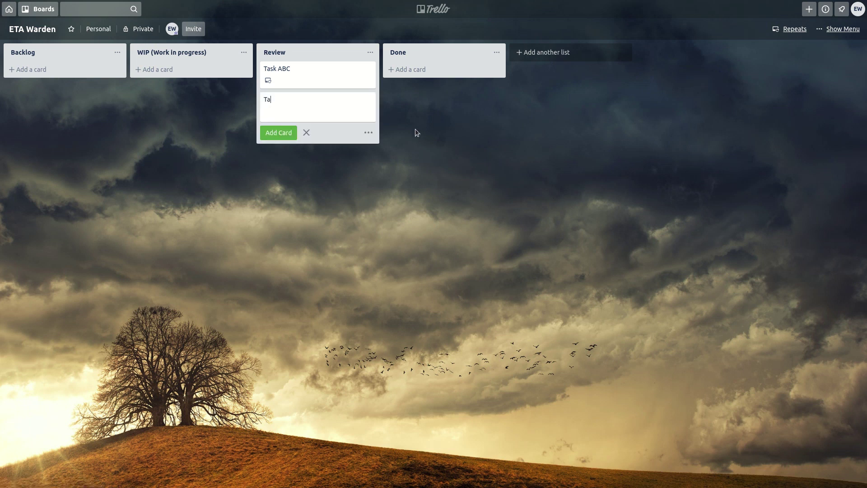
{"action": "type", "text": "Review Task ABC"}
{"action": "key", "text": "Return"}
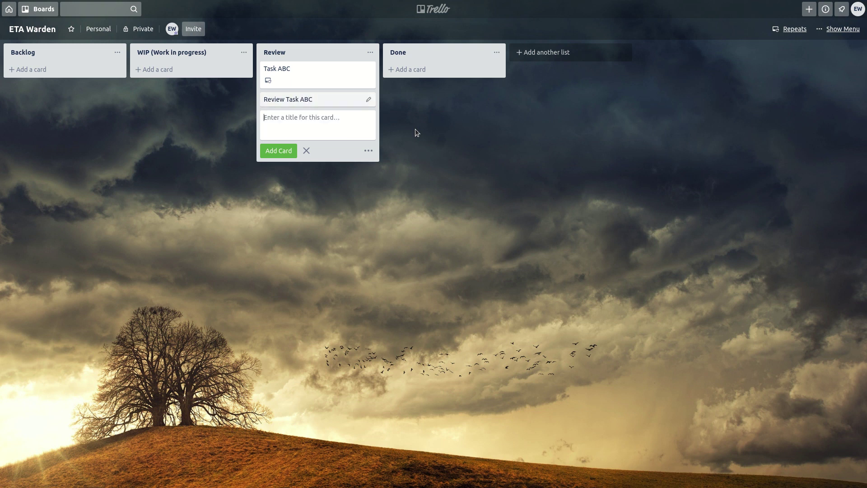
{"action": "key", "text": "Escape"}
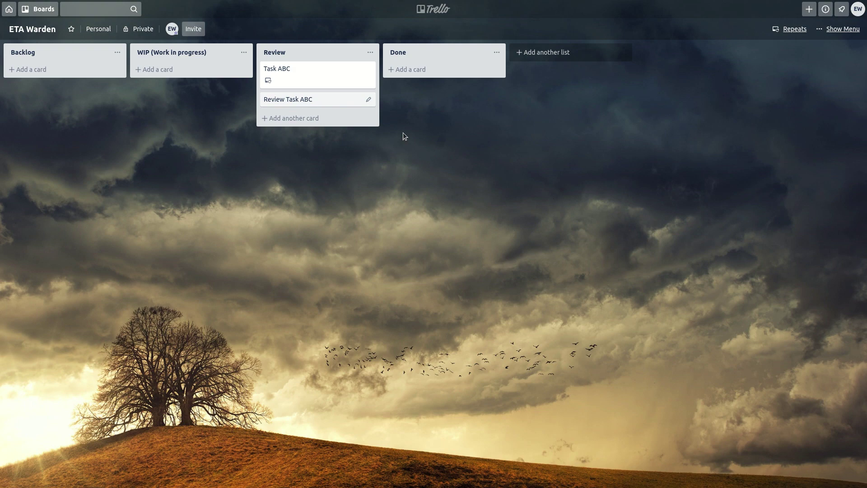
- Set Review Task ABC to repeat weekly on Fridays at 10:00 AM, save, and close the card
{"action": "left_click", "coordinate": [329, 100]}
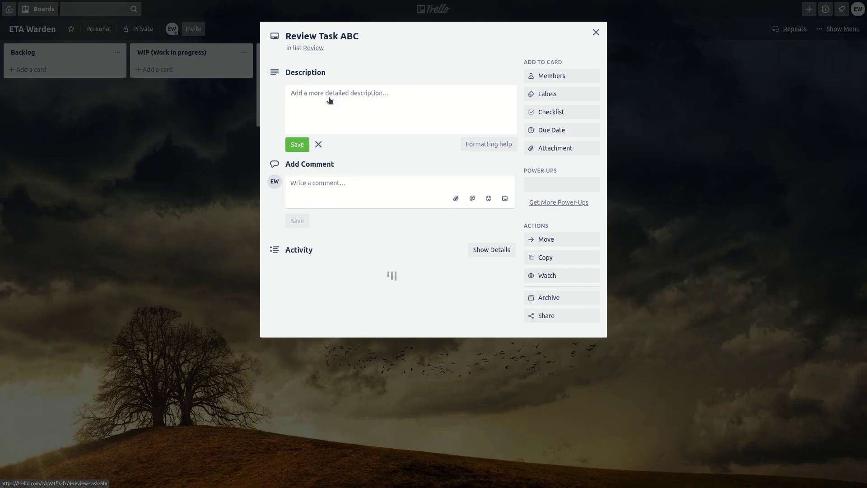
{"action": "left_click", "coordinate": [556, 189]}
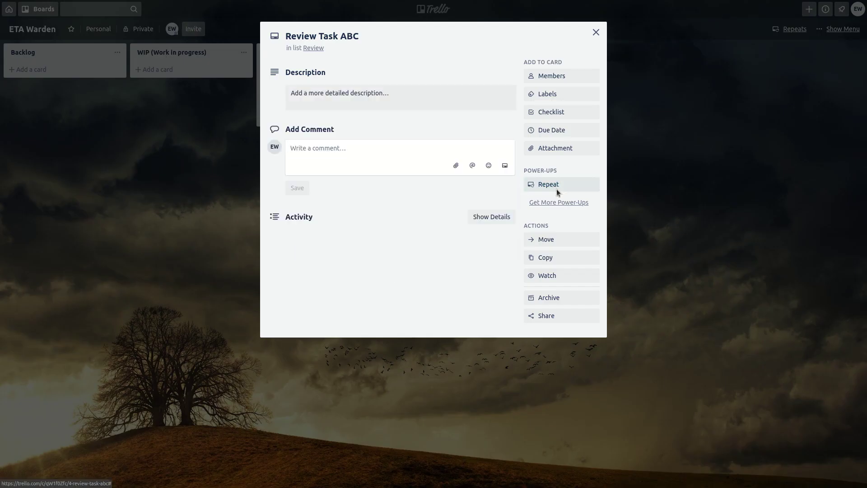
{"action": "left_click", "coordinate": [579, 244]}
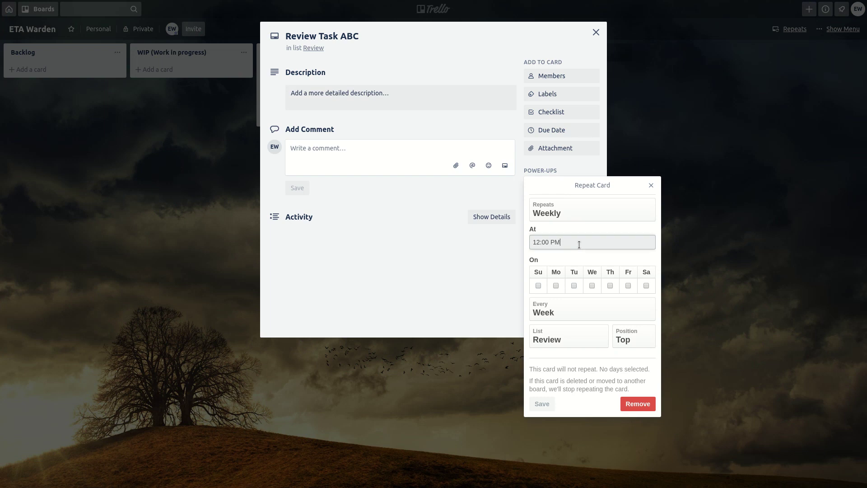
{"action": "key", "text": "BackSpace"}
{"action": "type", "text": "0"}
{"action": "key", "text": "BackSpace"}
{"action": "type", "text": "A"}
{"action": "left_click", "coordinate": [628, 284]}
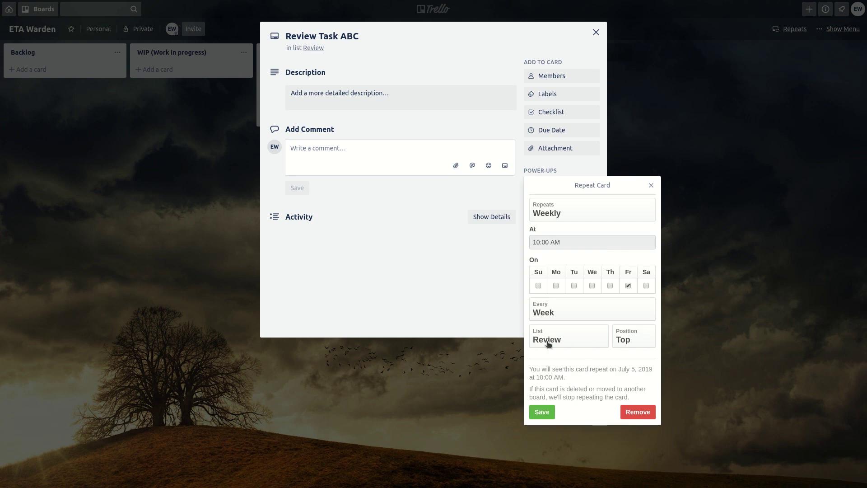
{"action": "left_click", "coordinate": [542, 413]}
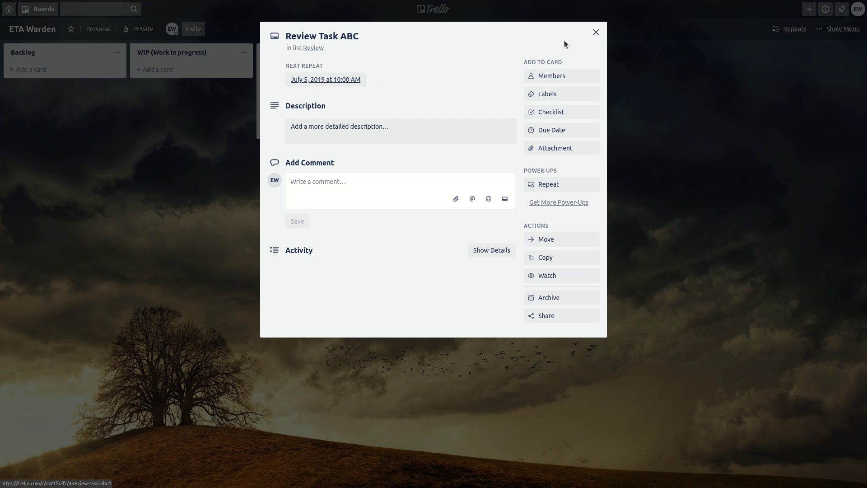
{"action": "left_click", "coordinate": [596, 32]}
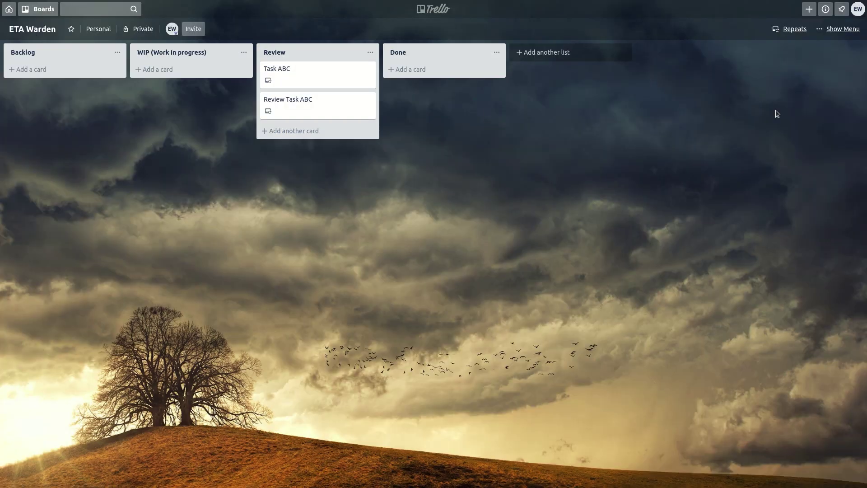
{"action": "left_click", "coordinate": [794, 29]}
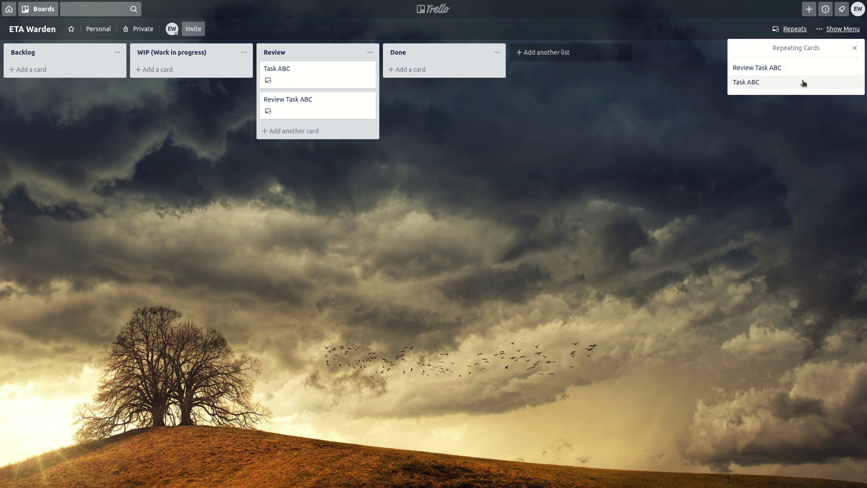
{"action": "left_click", "coordinate": [725, 141]}
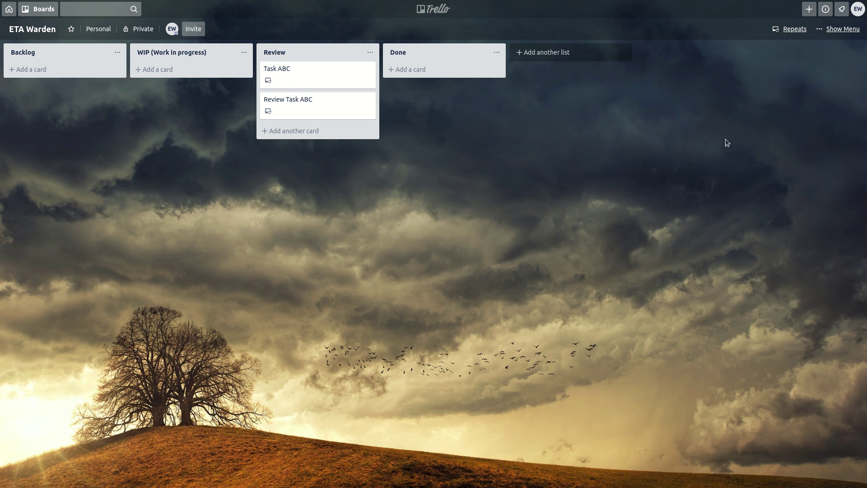